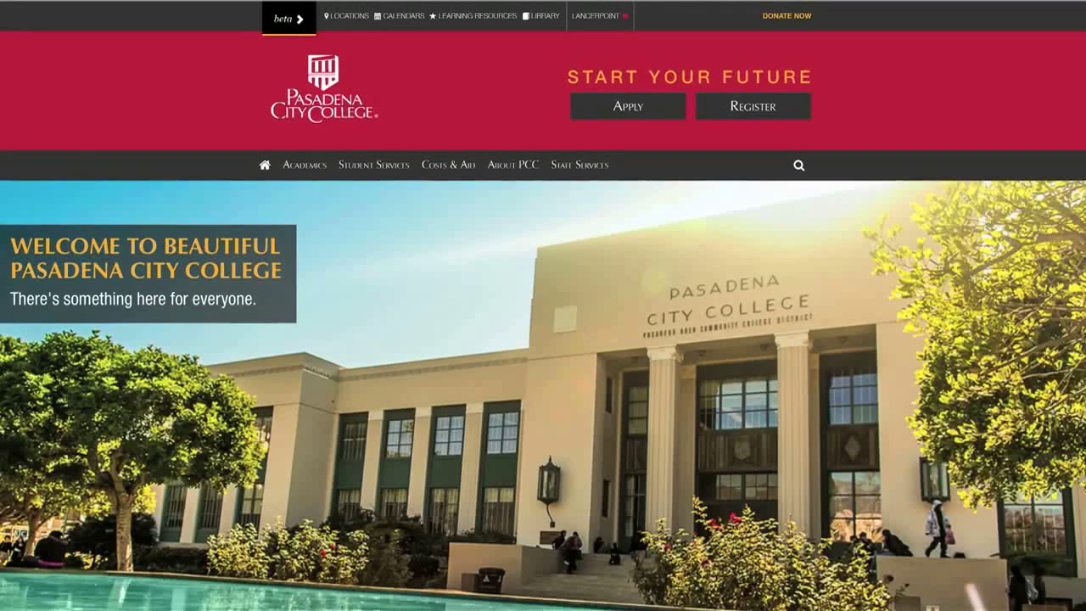
# - Go to the LancerPoint login page from the Pasadena City College homepage's top bar
pyautogui.click(618, 22)
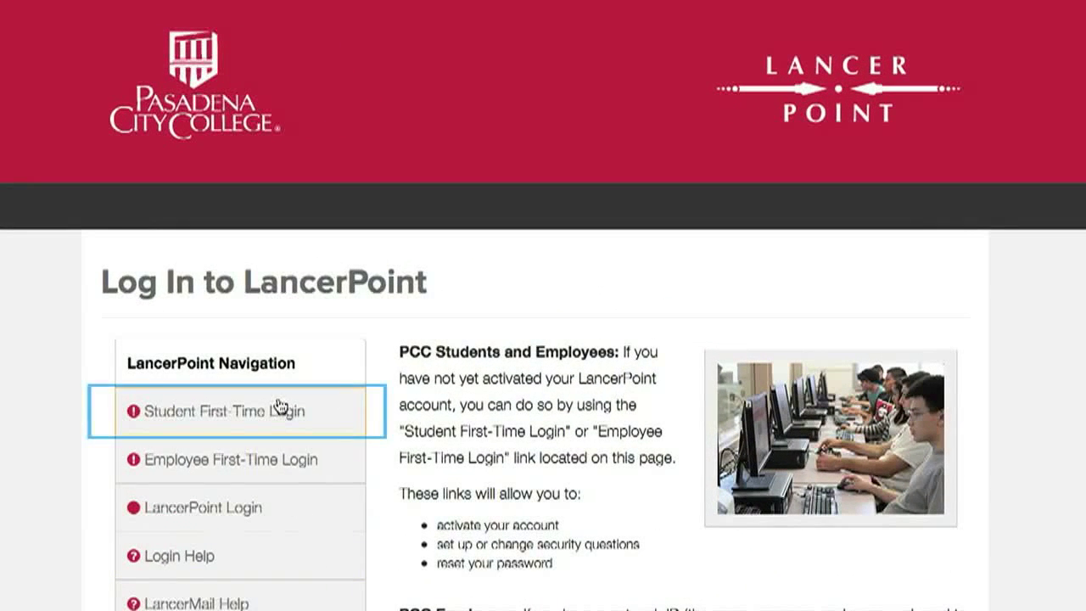
# - Choose Student First-Time Login, then ACTIVATE Your Account to reach the LancerPoint Account Manager
pyautogui.click(280, 409)
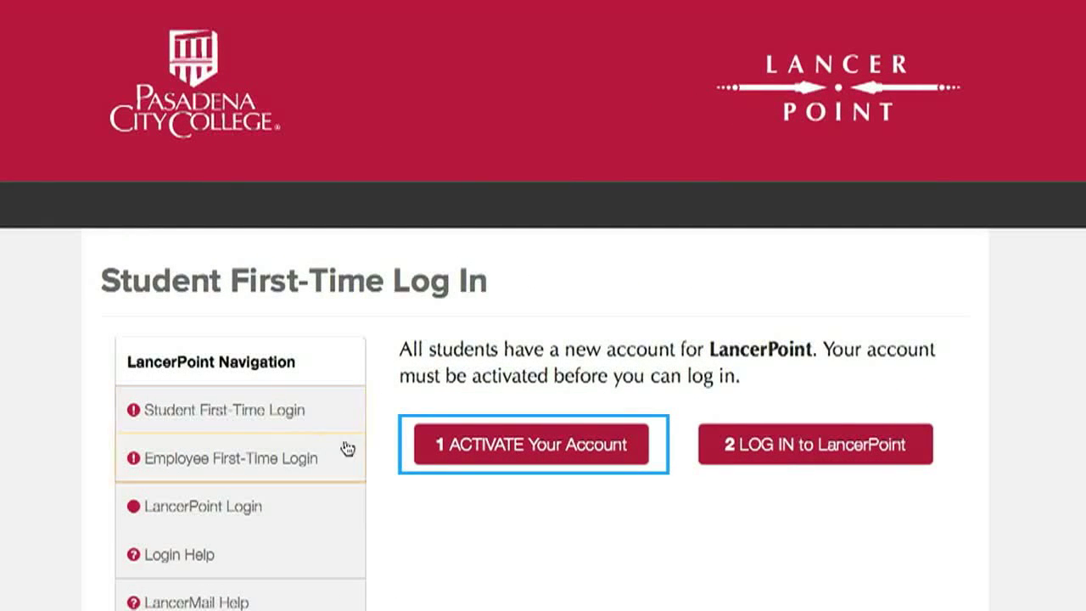
pyautogui.click(456, 460)
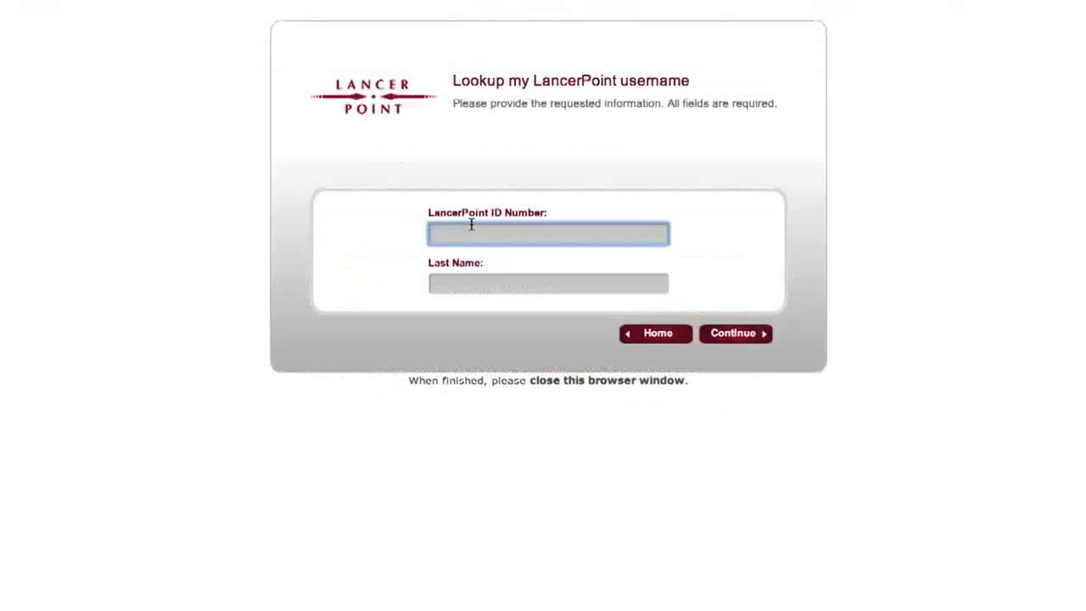
# - Look up the assigned username with the student's ID number and last name, then go Home
pyautogui.write('12345678')
pyautogui.click(461, 276)
pyautogui.write('L')
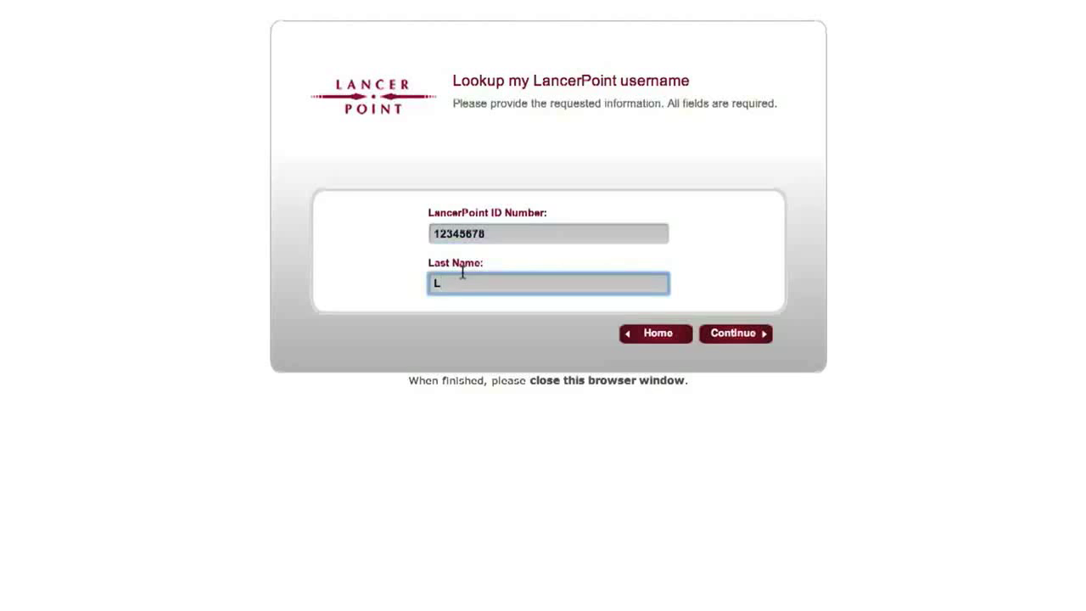
pyautogui.write('ancer')
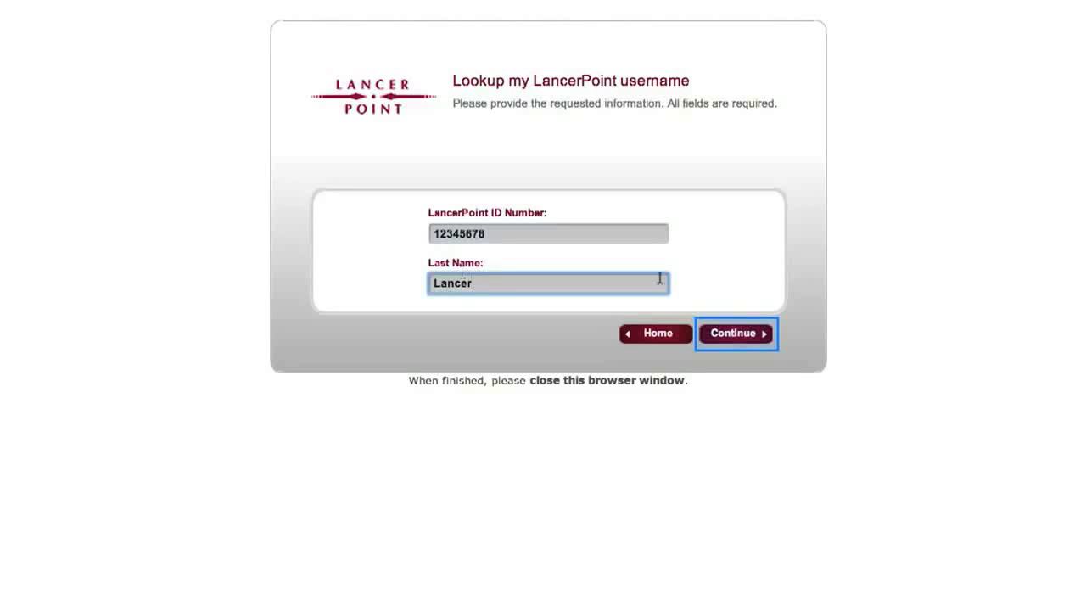
pyautogui.click(758, 336)
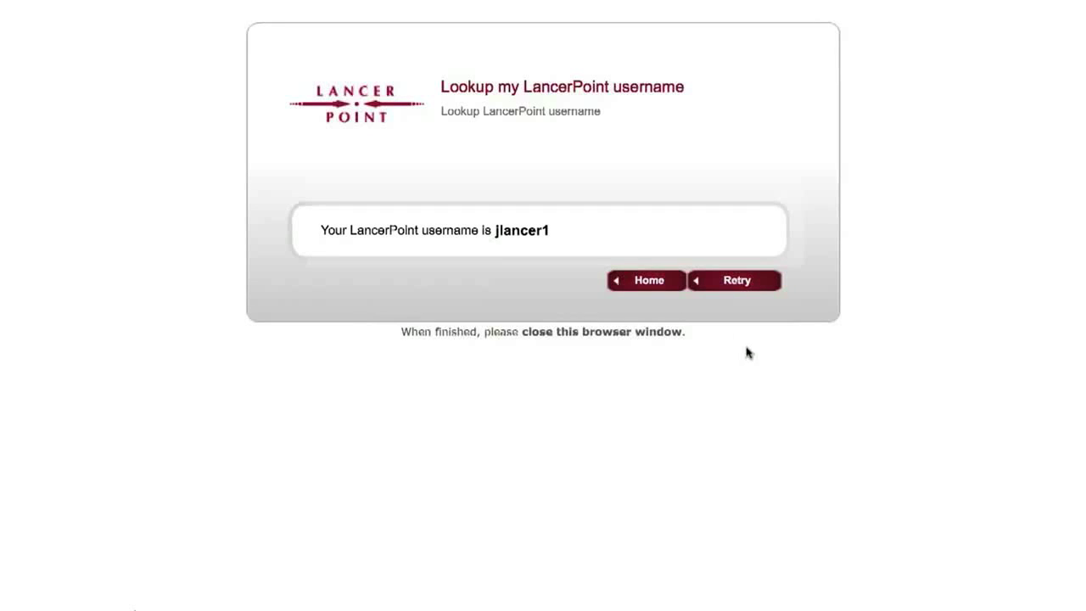
pyautogui.click(636, 281)
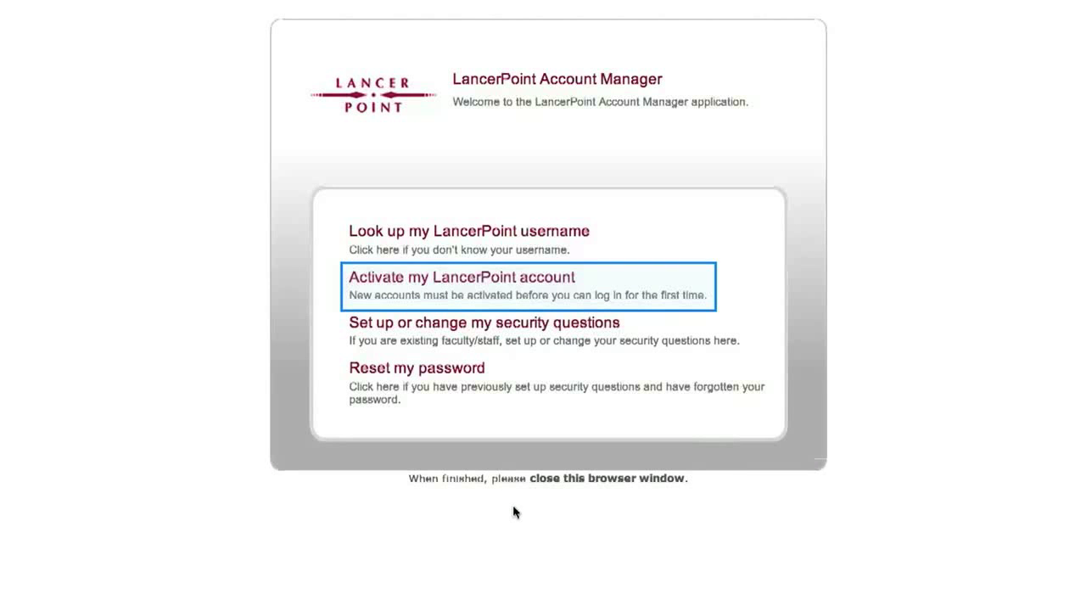
# - Submit the activation form with the student's username, date of birth and last four SSN digits
pyautogui.click(507, 273)
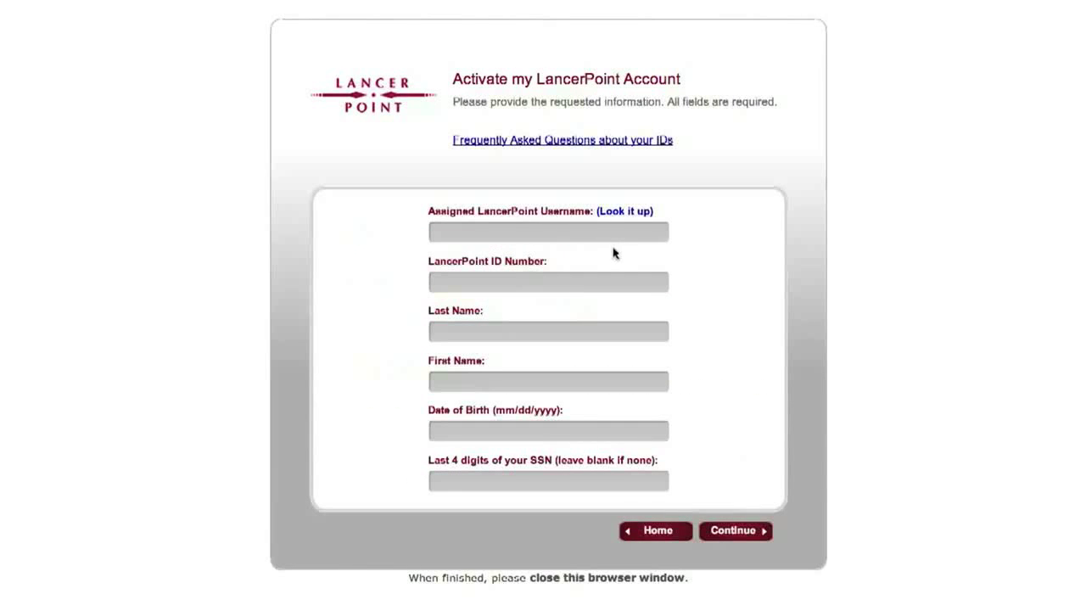
pyautogui.click(589, 231)
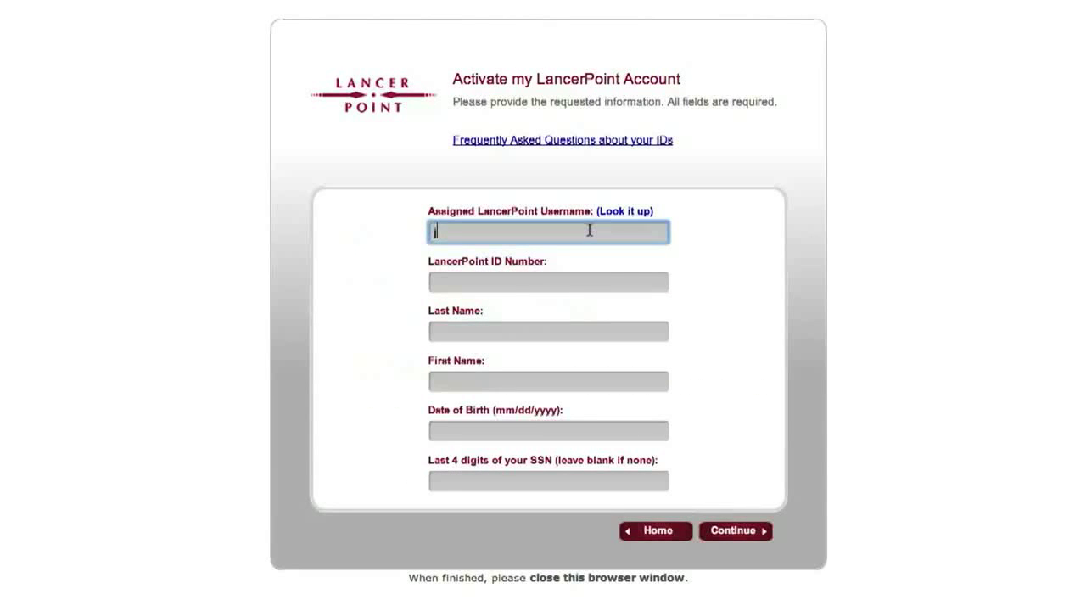
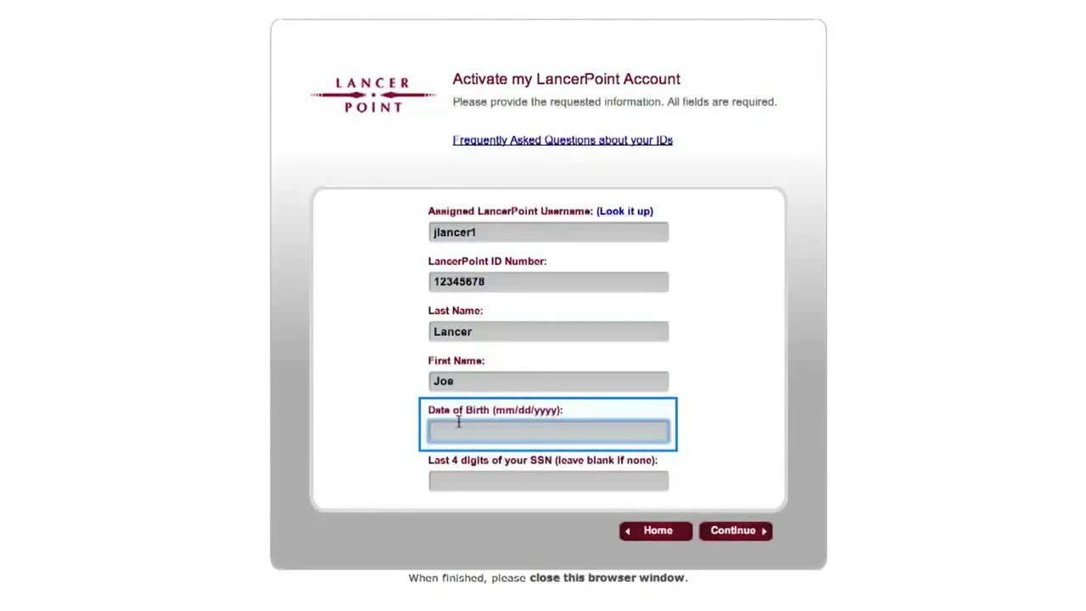
pyautogui.click(513, 472)
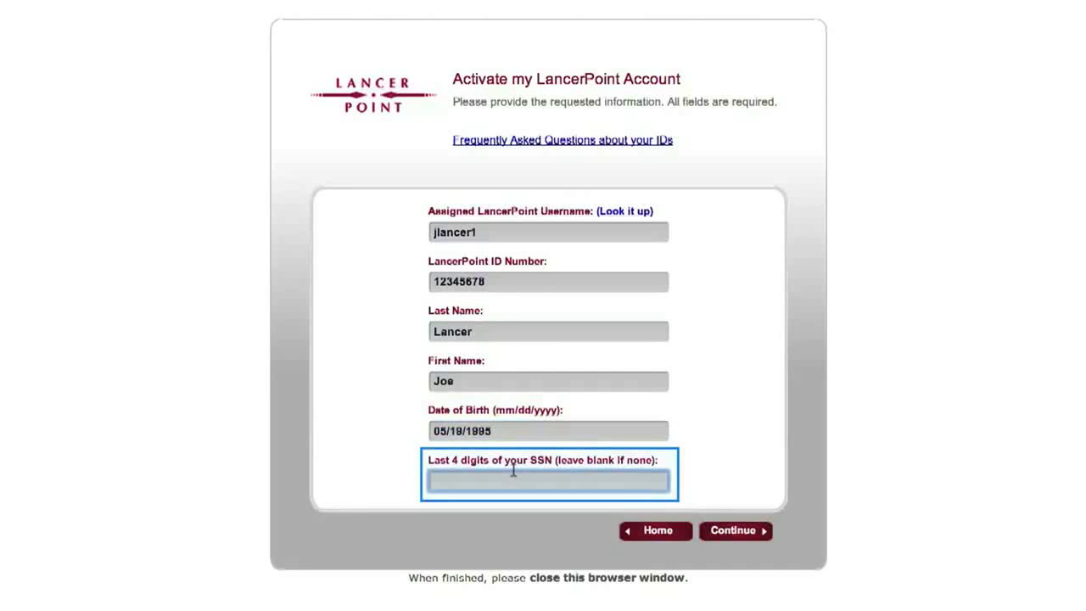
pyautogui.write('1234')
pyautogui.click(734, 532)
# - Choose the 'where did your parents meet' security question, enter its answer, and submit the questions
pyautogui.click(733, 532)
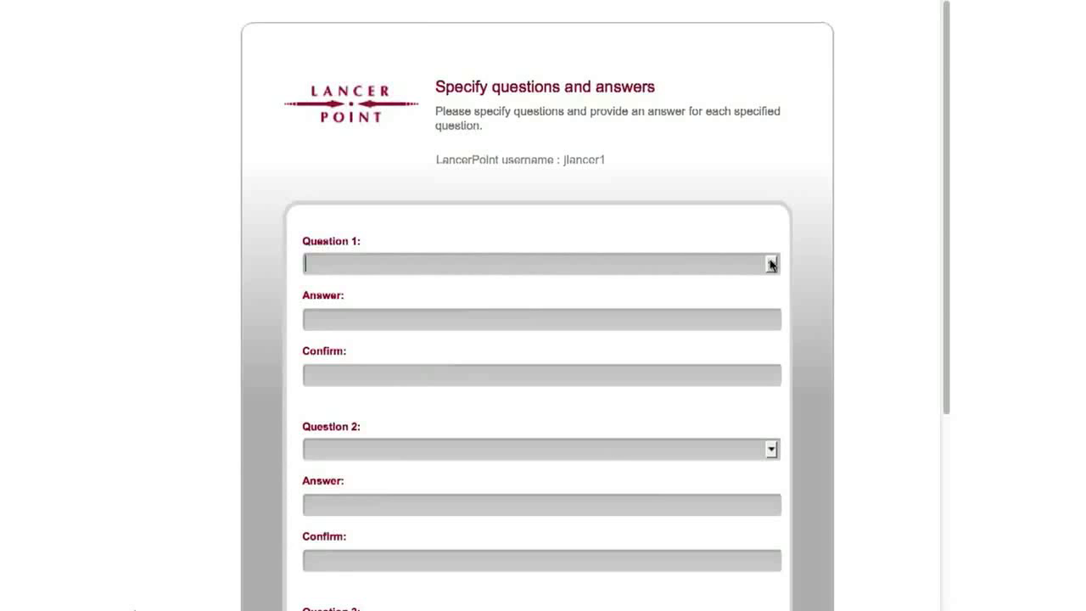
pyautogui.click(771, 265)
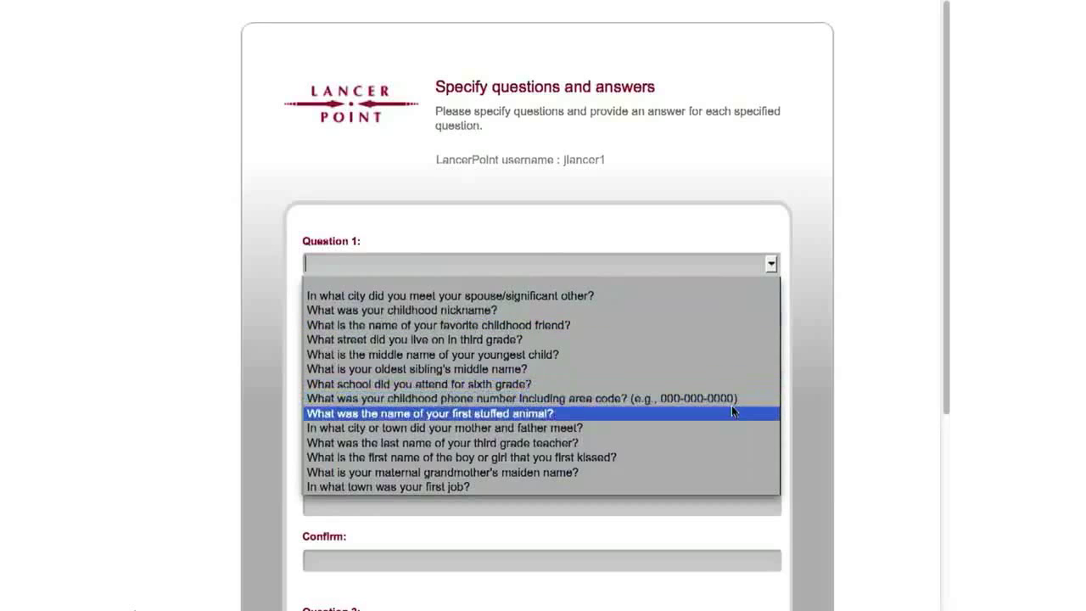
pyautogui.click(728, 420)
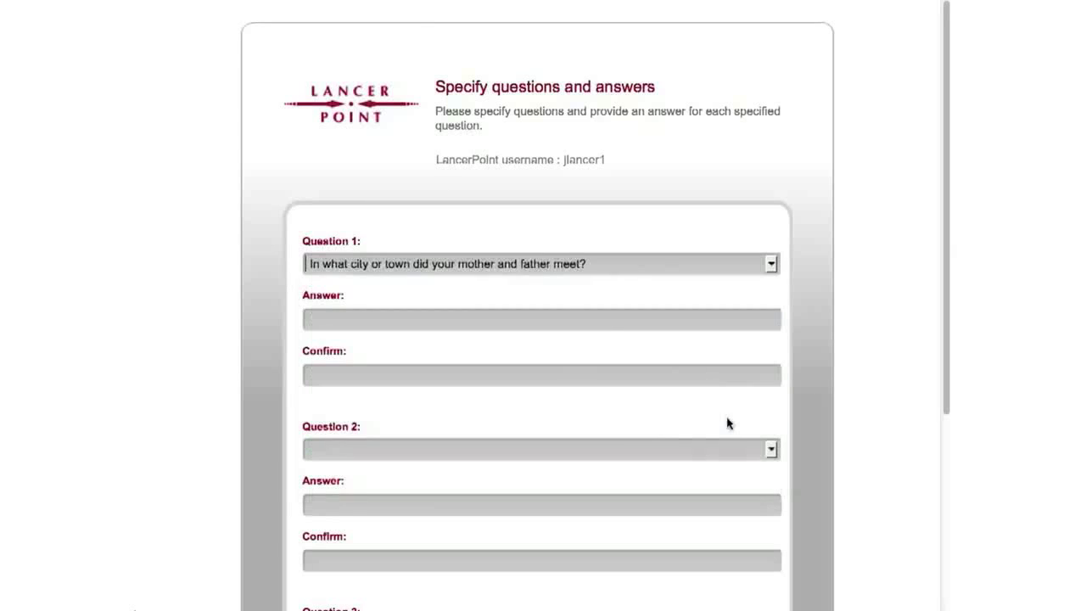
pyautogui.click(434, 312)
pyautogui.write('••')
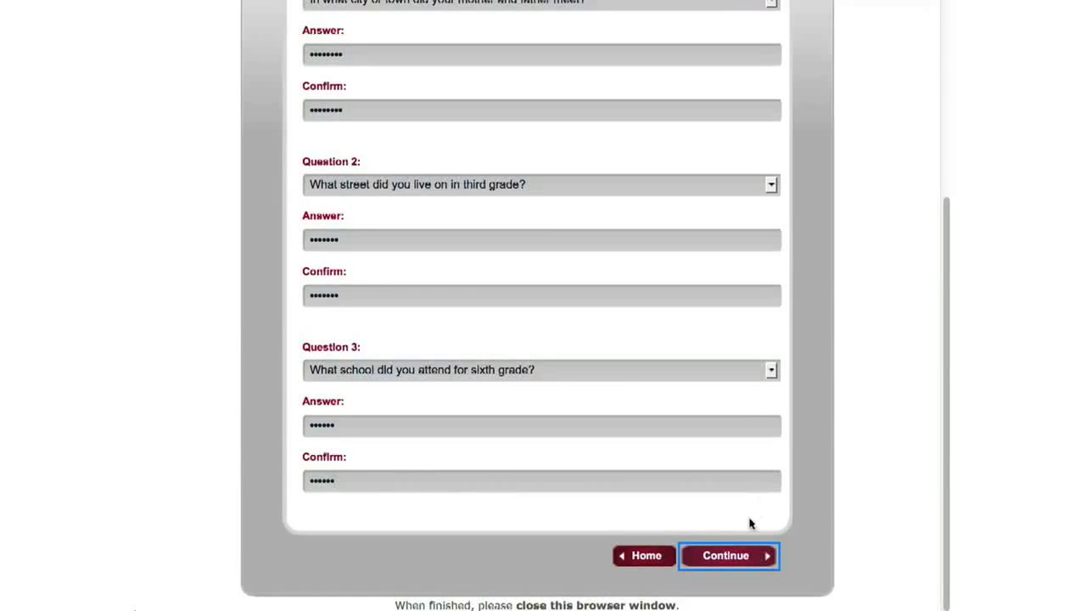
pyautogui.click(745, 558)
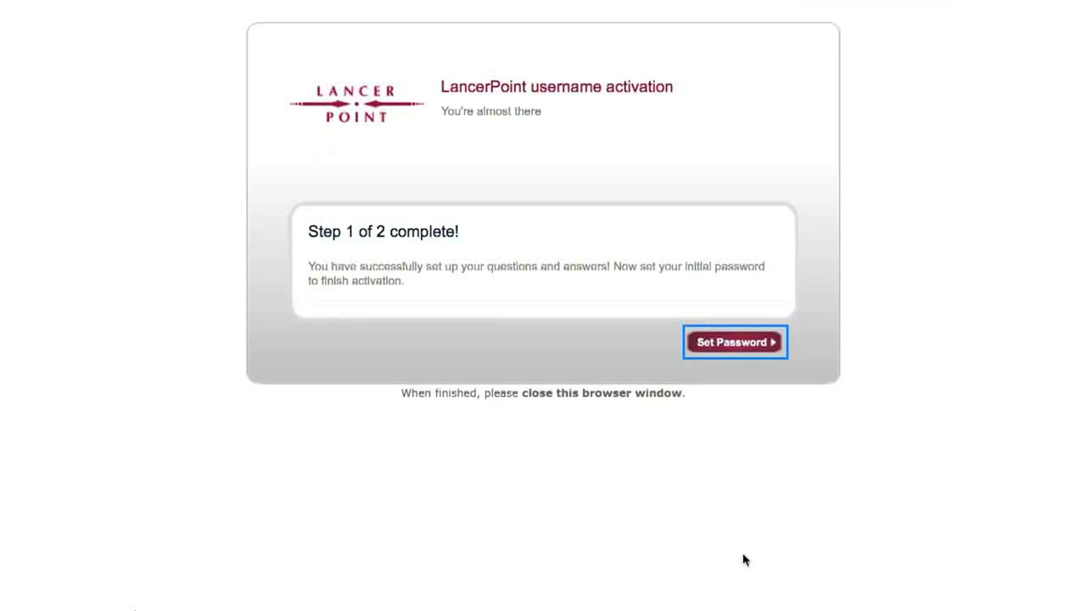
# - Enter and confirm a new password meeting the requirements, and submit it to complete activation
pyautogui.press('Return')
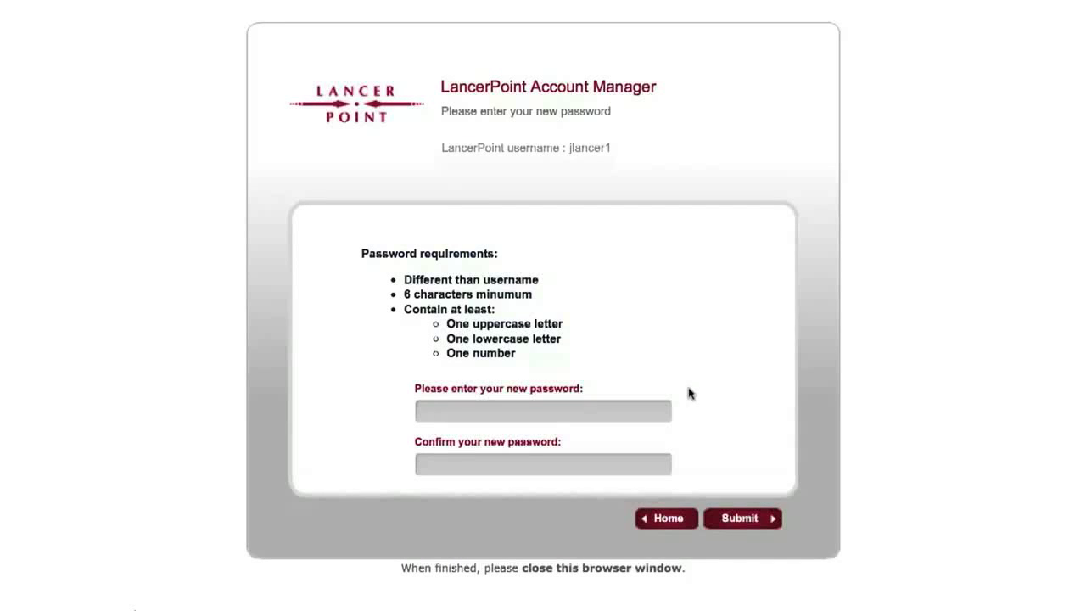
pyautogui.write('•••••••••')
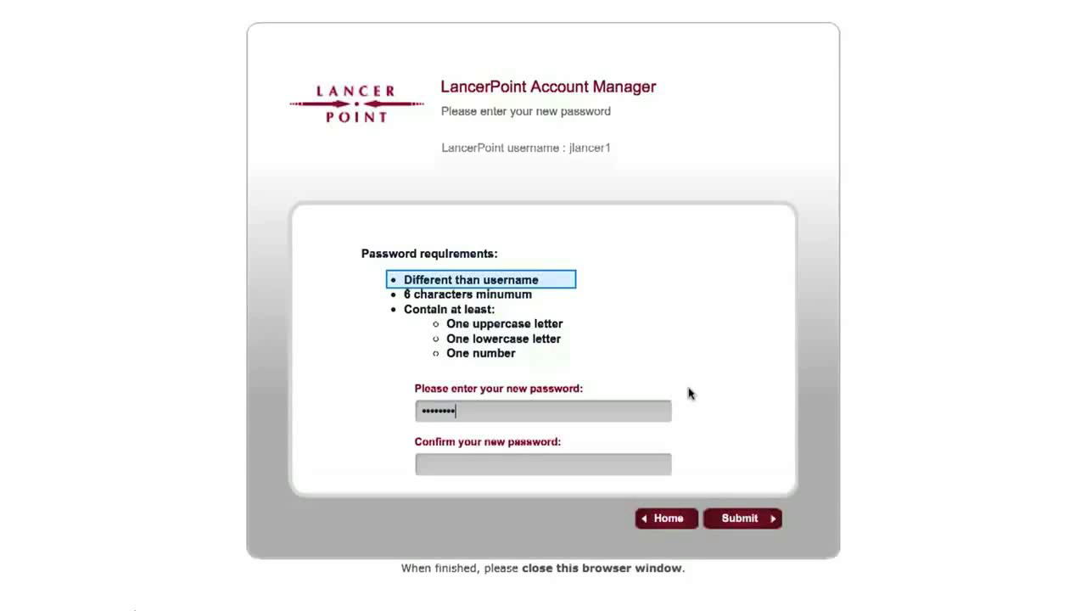
pyautogui.write('••')
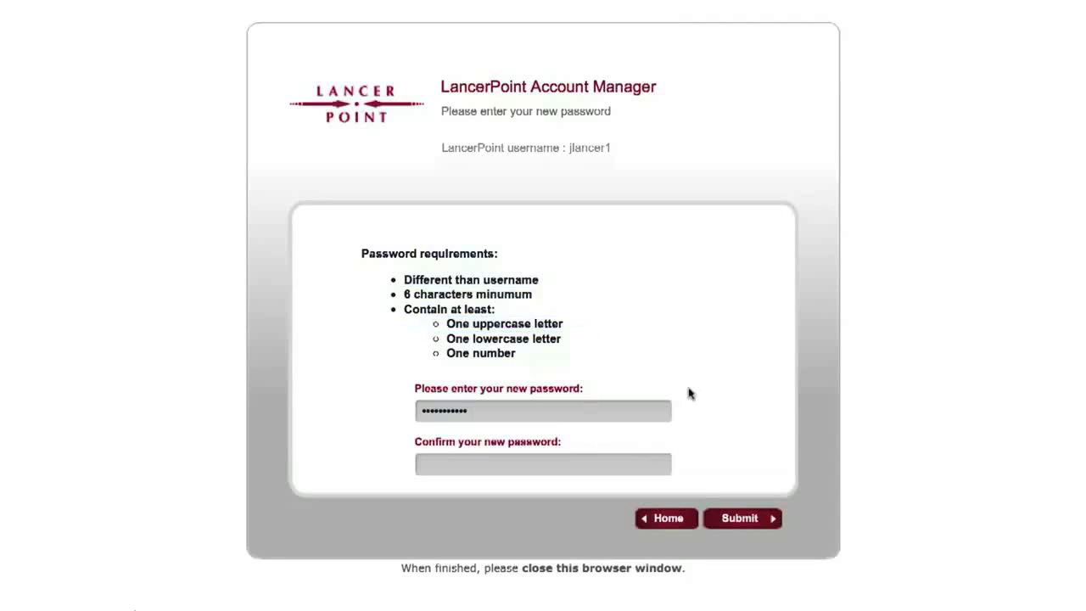
pyautogui.click(458, 455)
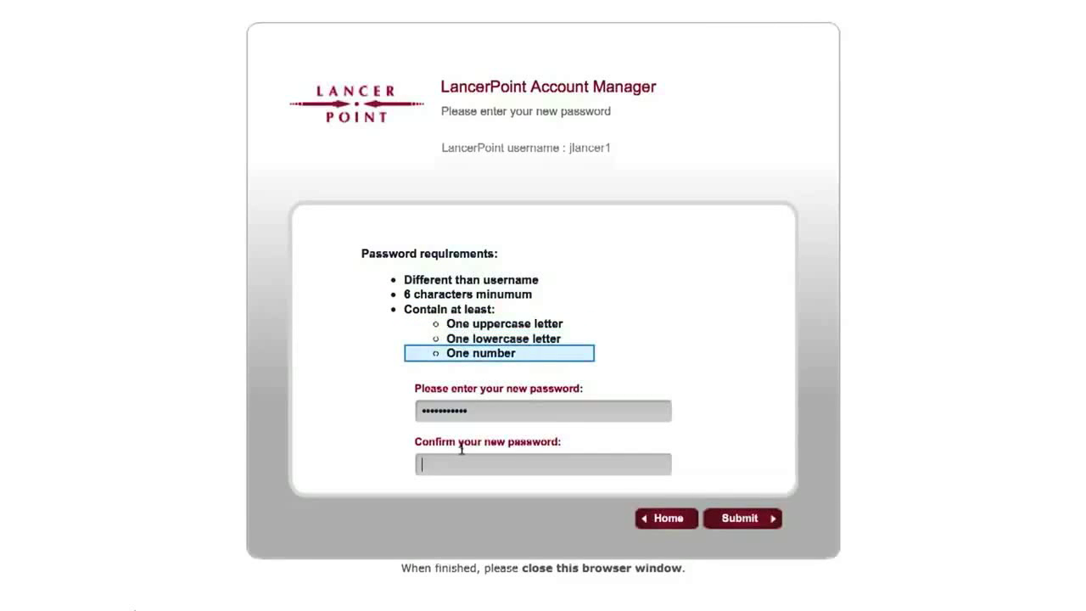
pyautogui.write('••••••••')
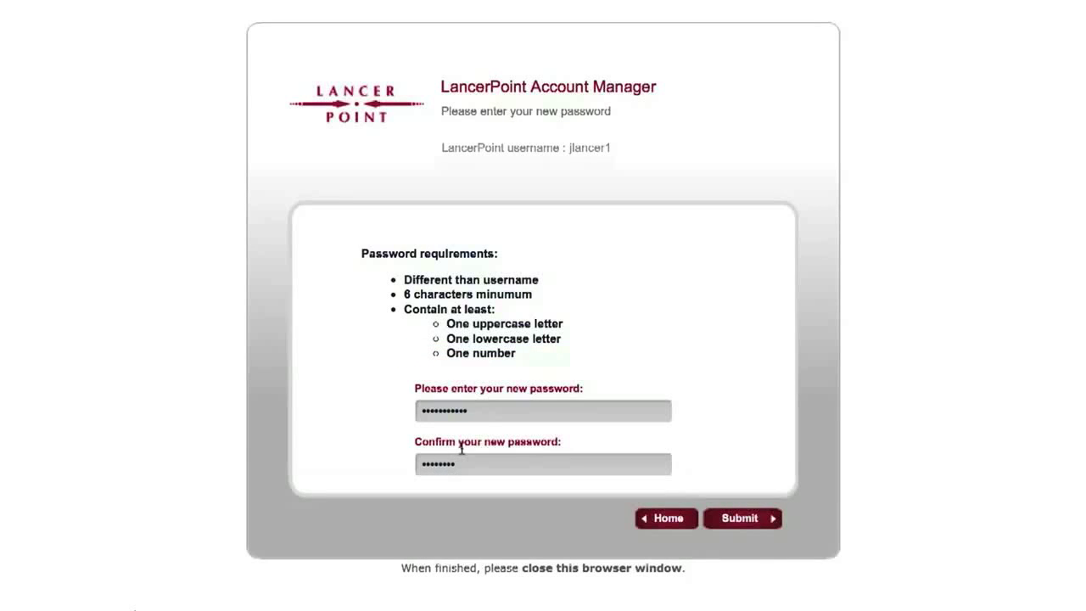
pyautogui.write('•••')
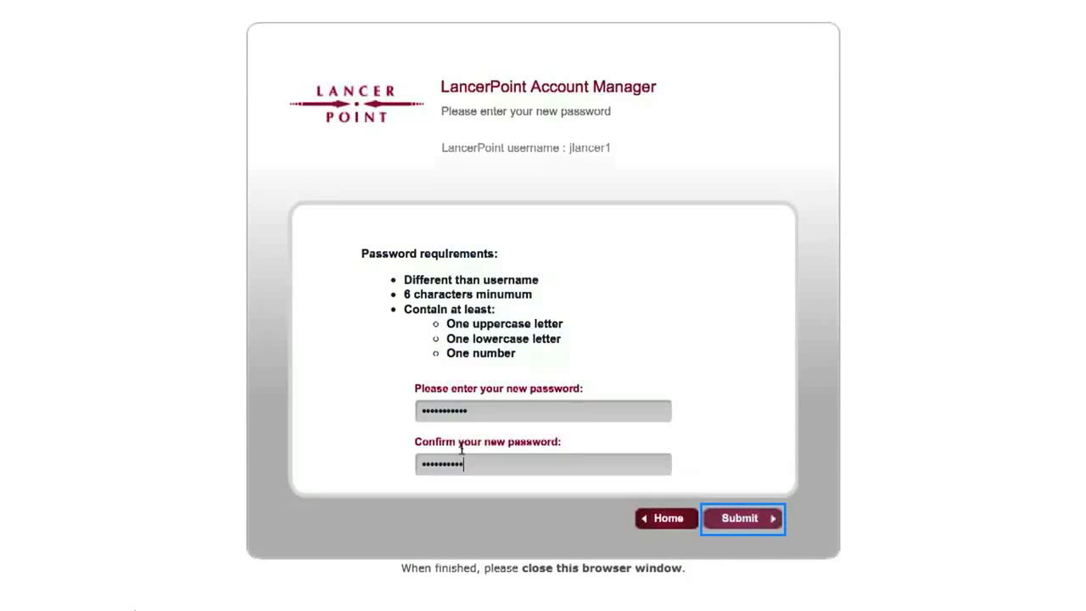
pyautogui.press('Return')
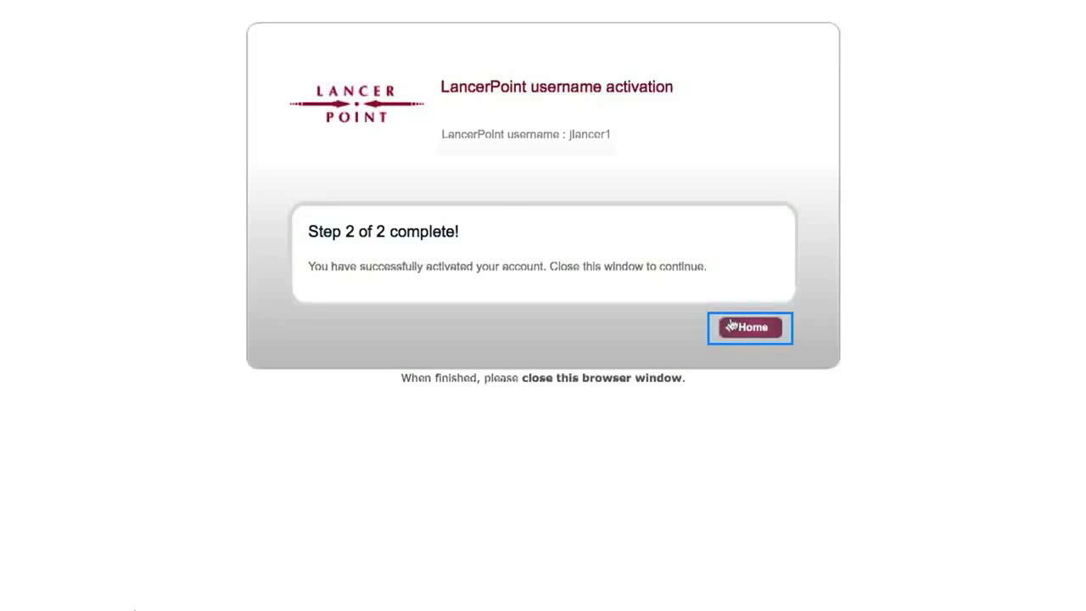
# - Return Home, open '2 LOG IN to LancerPoint', and fill in the username and new password
pyautogui.click(731, 324)
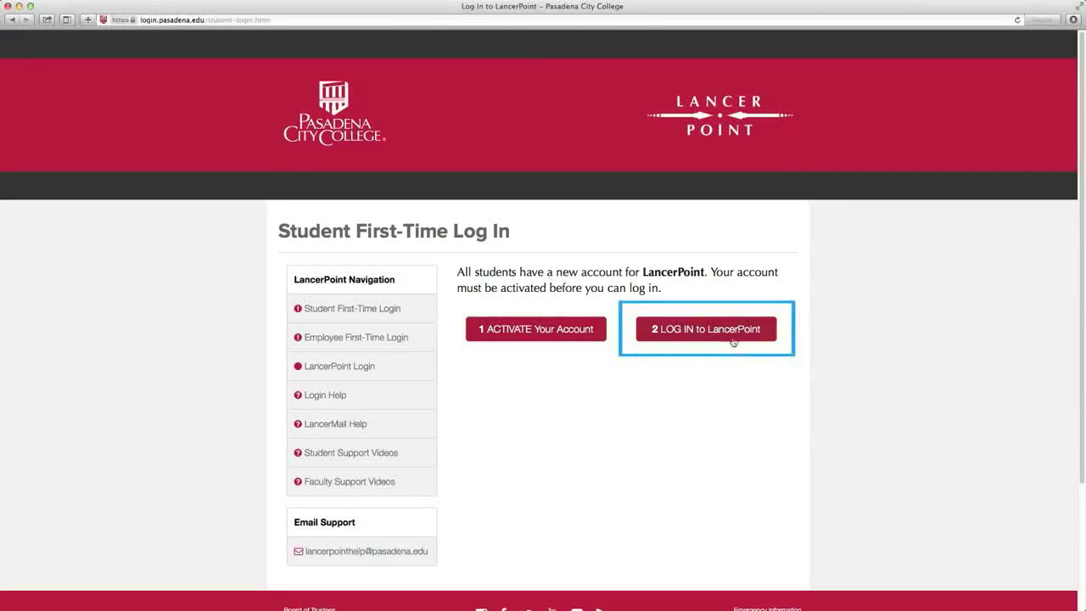
pyautogui.click(730, 343)
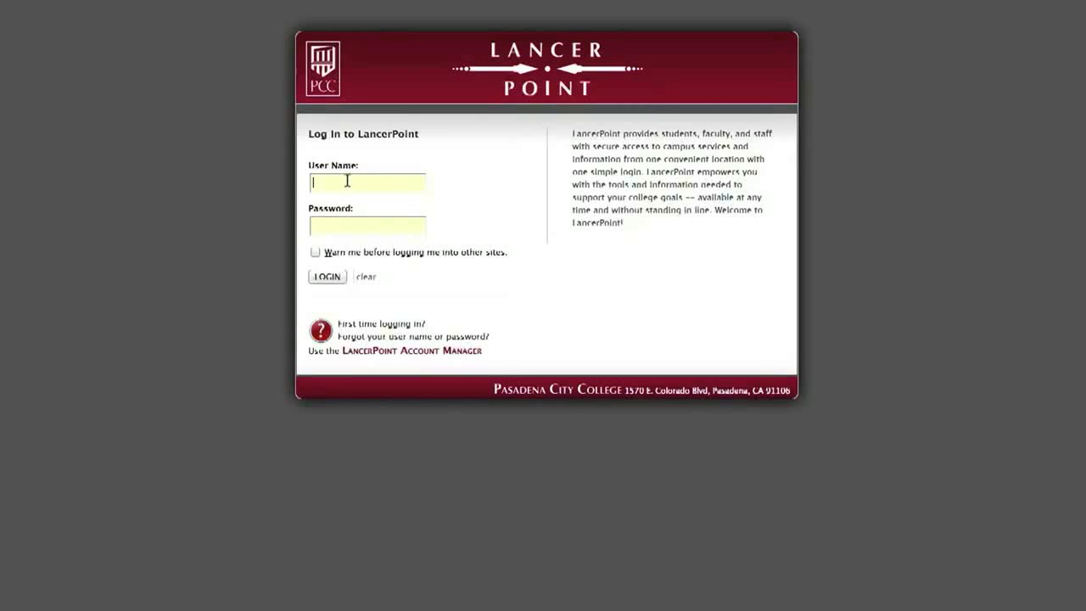
pyautogui.write('lancer')
pyautogui.press('Tab')
pyautogui.write('••••••••••')
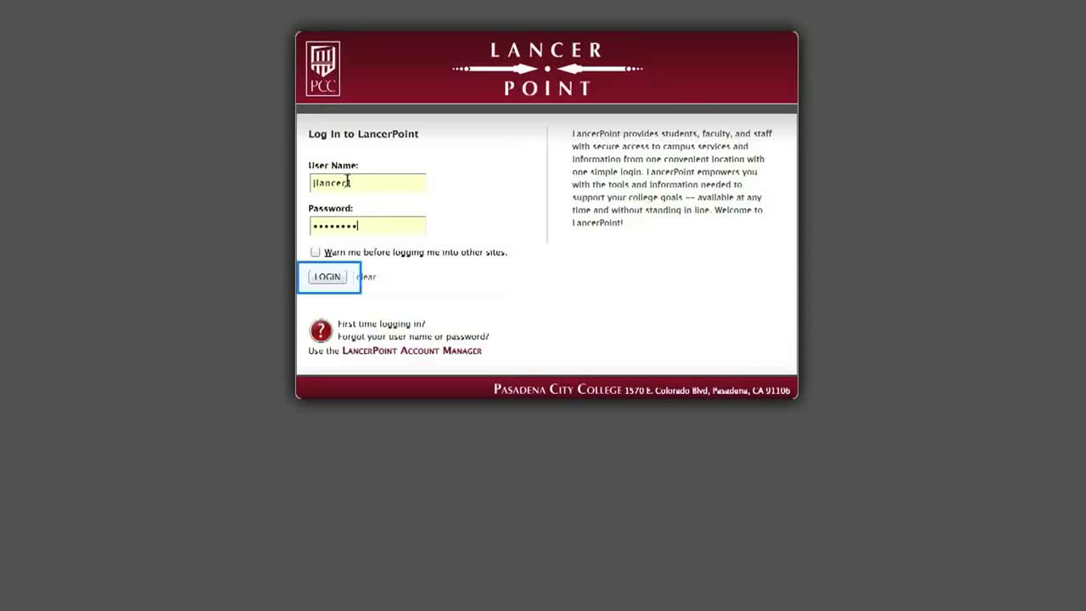